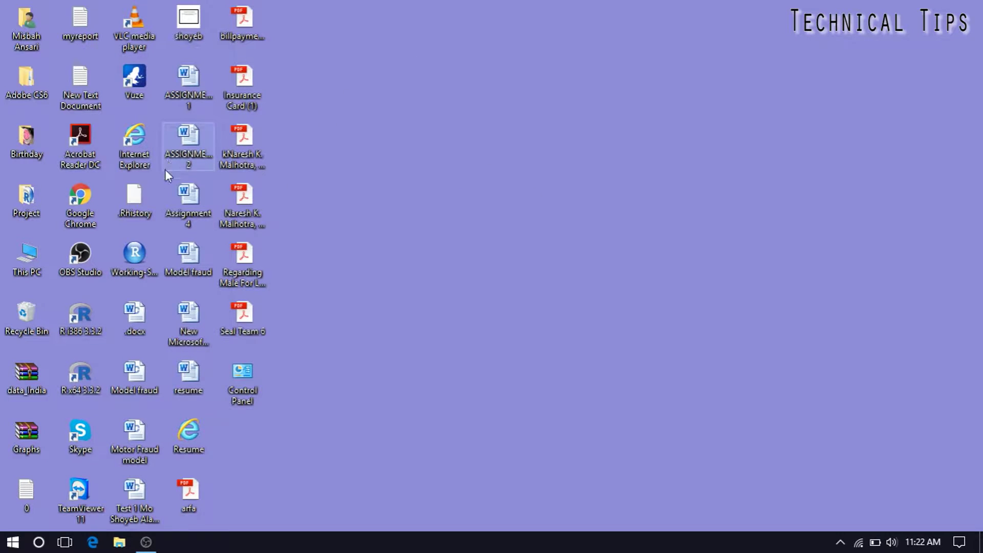
# Launch Google Chrome from its desktop shortcut.
pyautogui.doubleClick(81, 214)
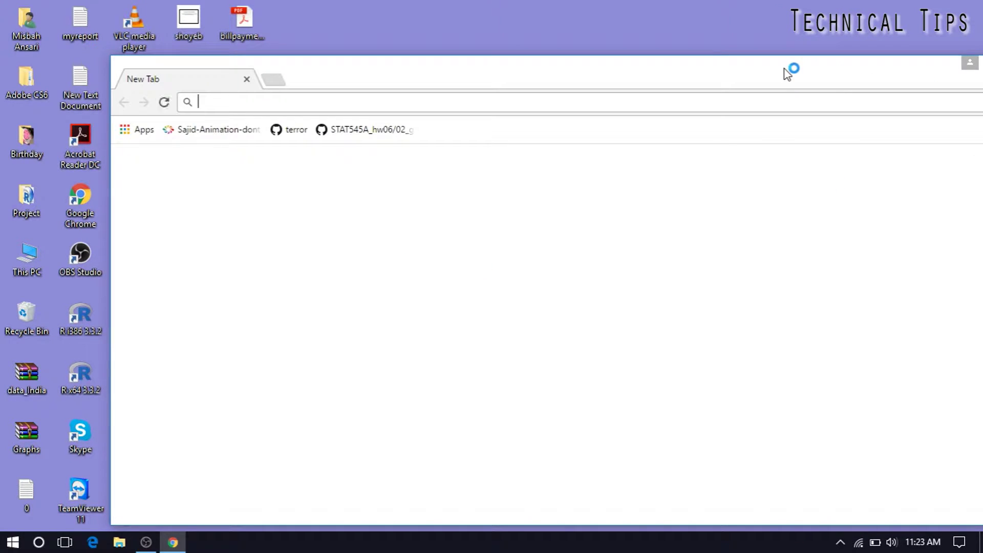
# Maximize Chrome and search Google for 'ccleaner'.
pyautogui.doubleClick(788, 70)
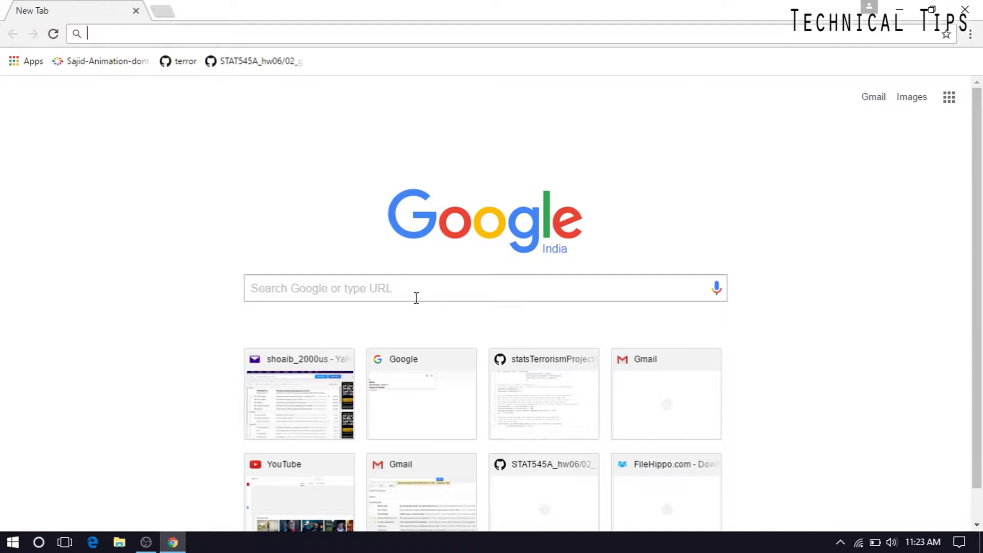
pyautogui.click(430, 287)
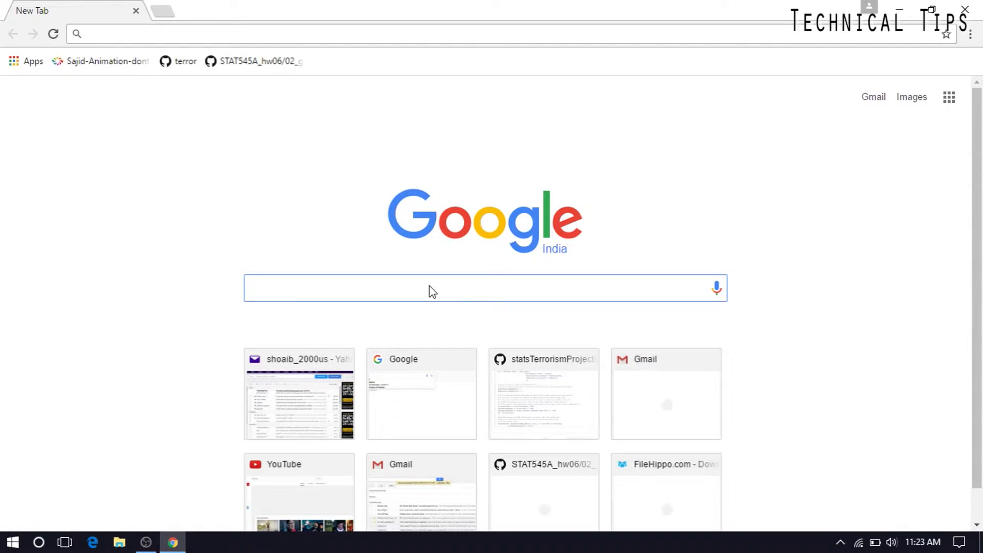
pyautogui.write('ccleaner')
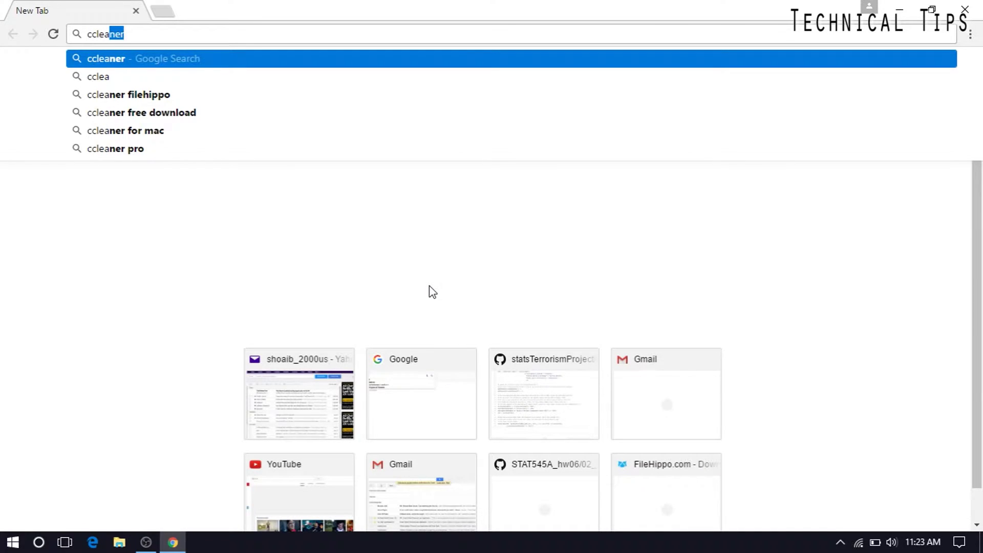
pyautogui.press('Return')
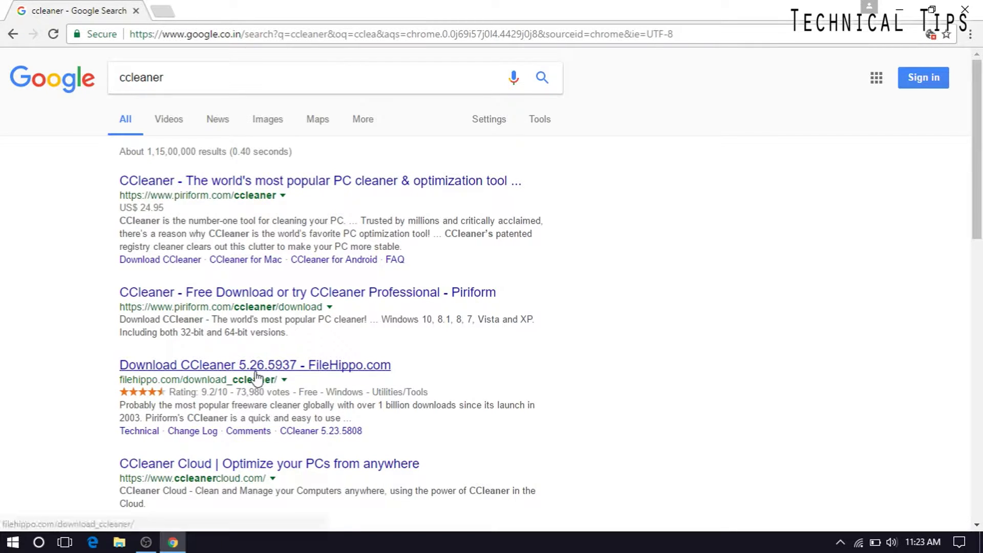
# Download the CCleaner 5.26.5937 installer (ccsetup526.exe) from the FileHippo result.
pyautogui.click(205, 366)
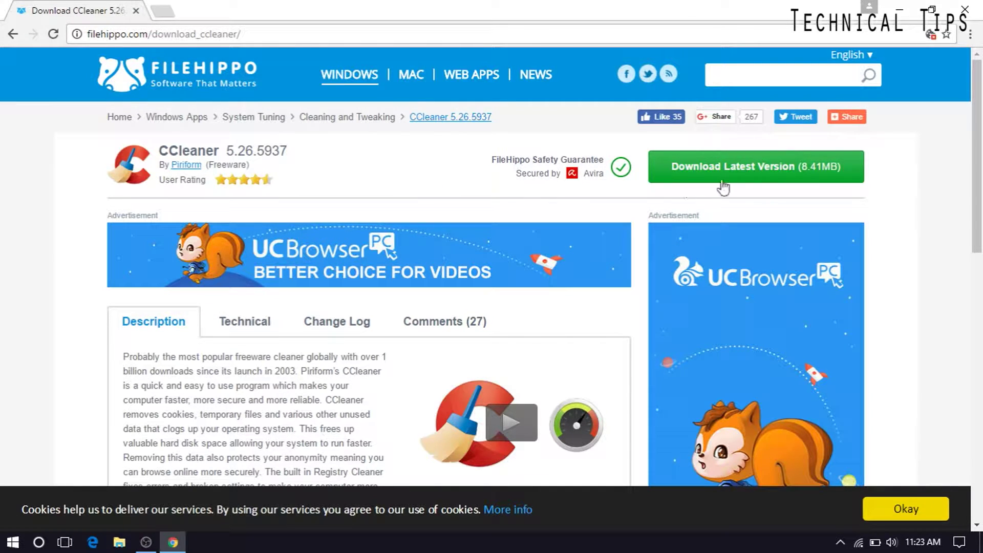
pyautogui.click(744, 170)
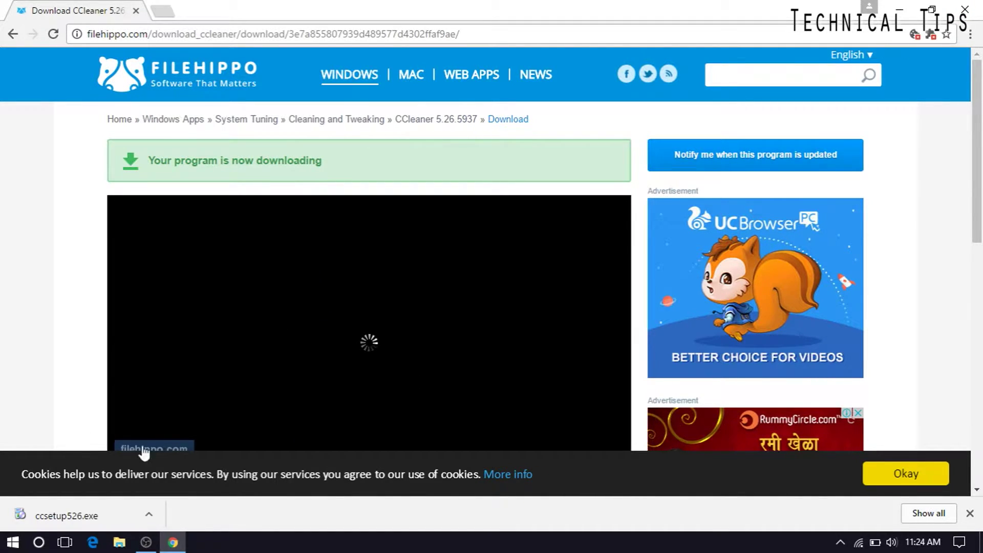
# Run the downloaded ccsetup526.exe installer and close Chrome.
pyautogui.click(149, 515)
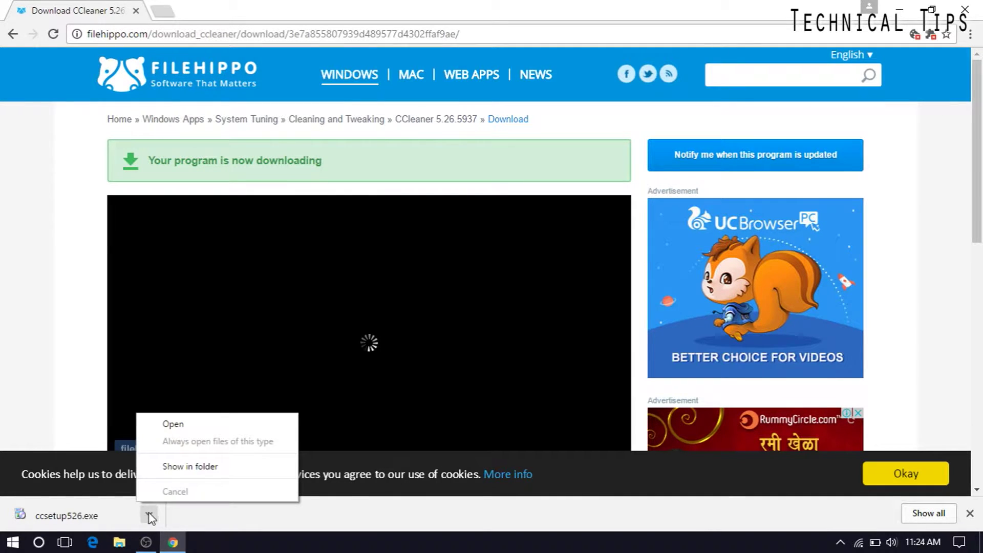
pyautogui.click(185, 425)
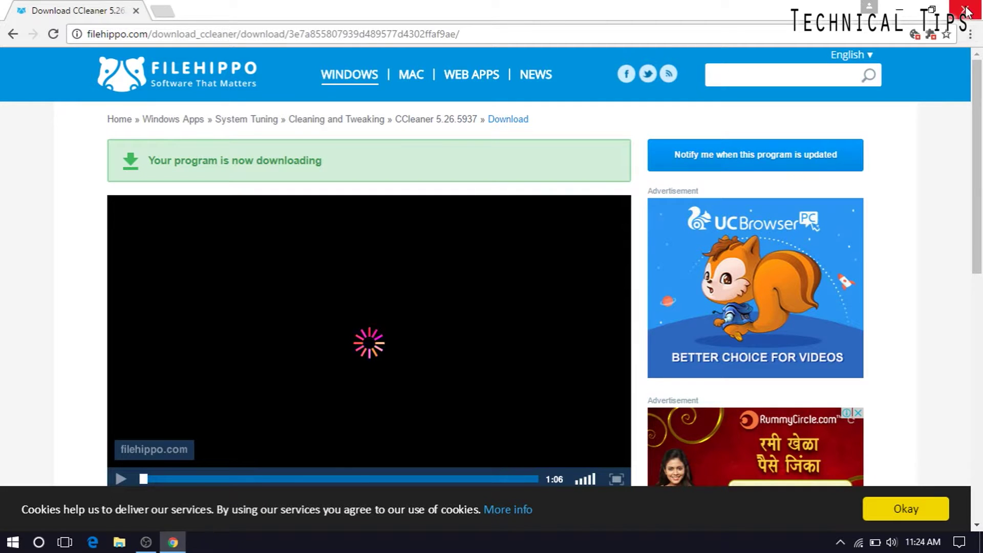
pyautogui.click(966, 11)
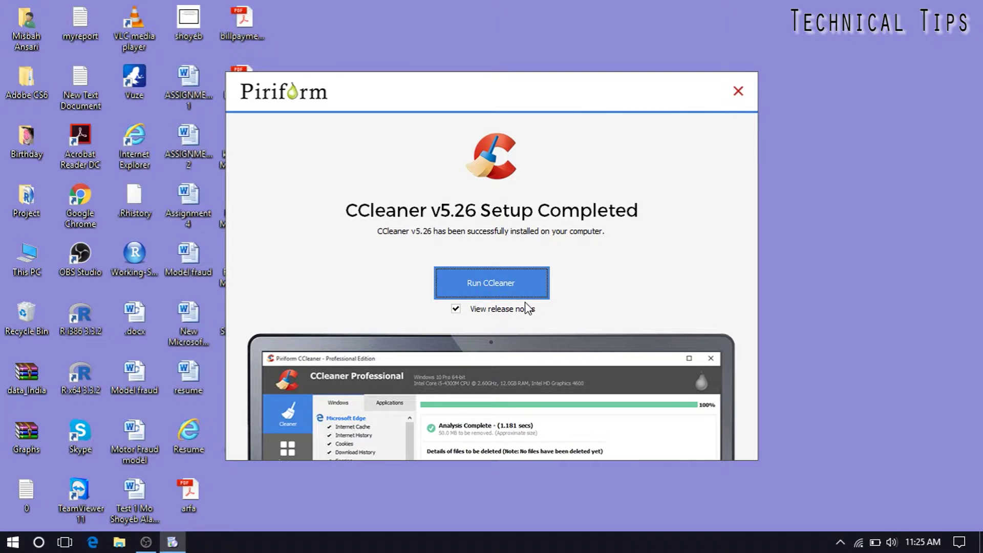
# Finish setup with Run CCleaner, then open CCleaner Free v5.26 from its desktop shortcut.
pyautogui.click(493, 286)
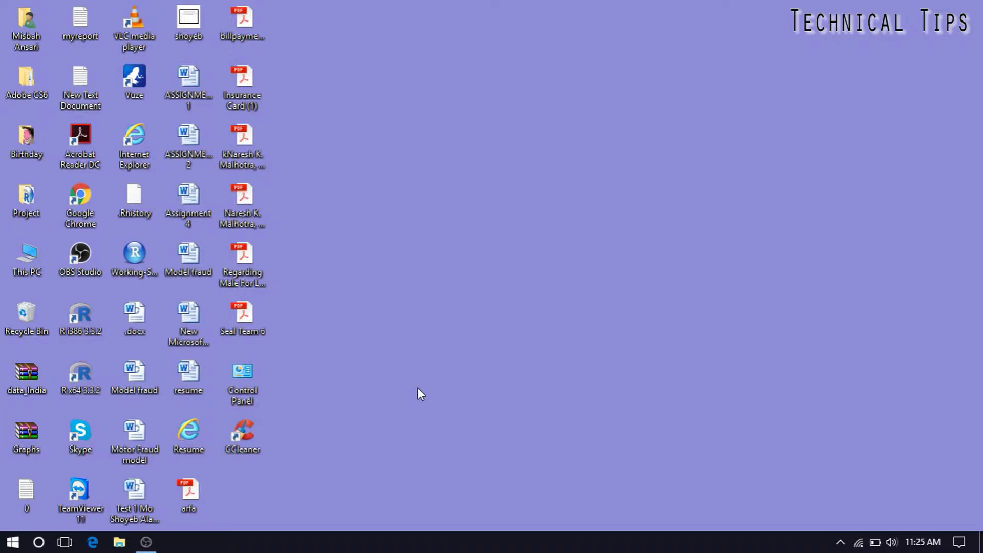
pyautogui.doubleClick(254, 437)
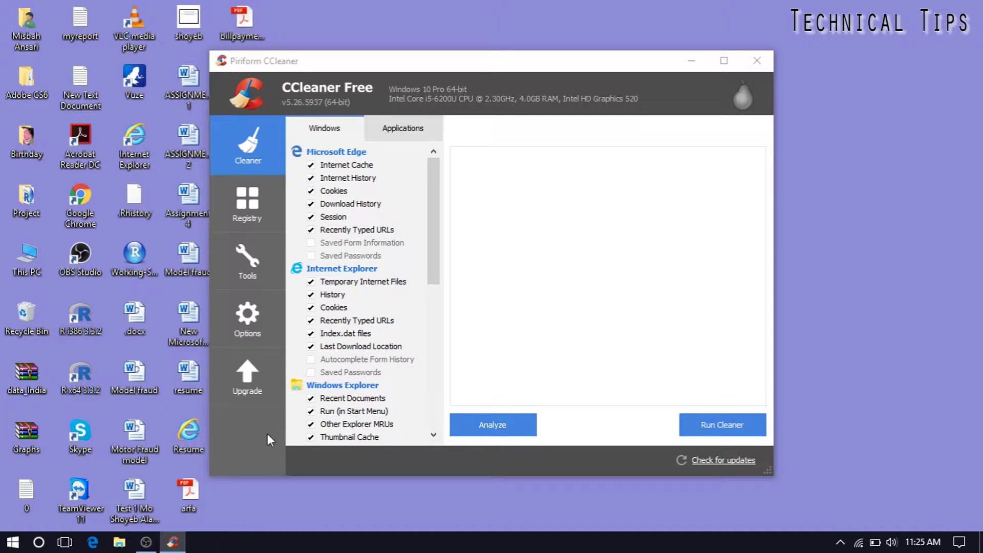
# Run the cleaner with permanent deletion confirmed, removing 1,661 MB, and dismiss the monitoring popup.
pyautogui.click(714, 435)
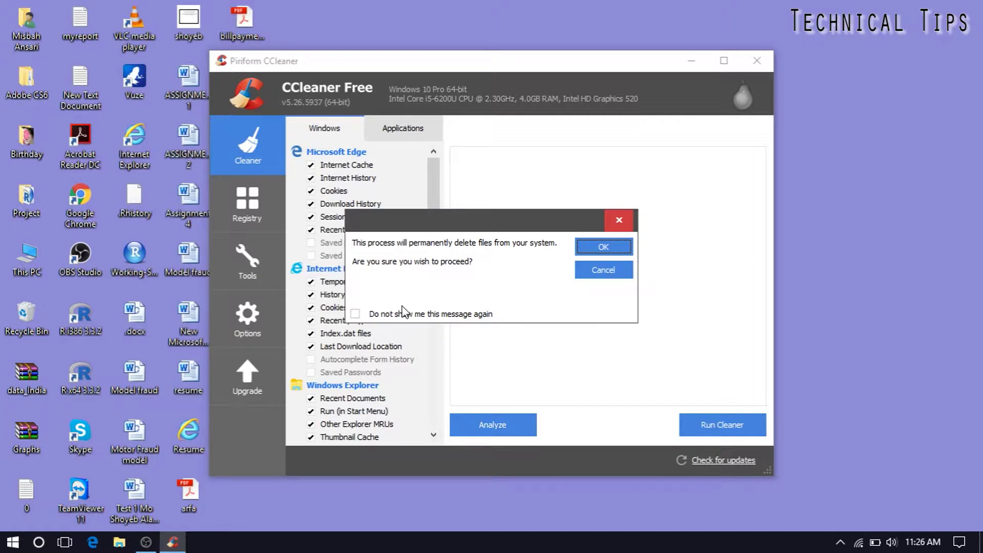
pyautogui.click(620, 247)
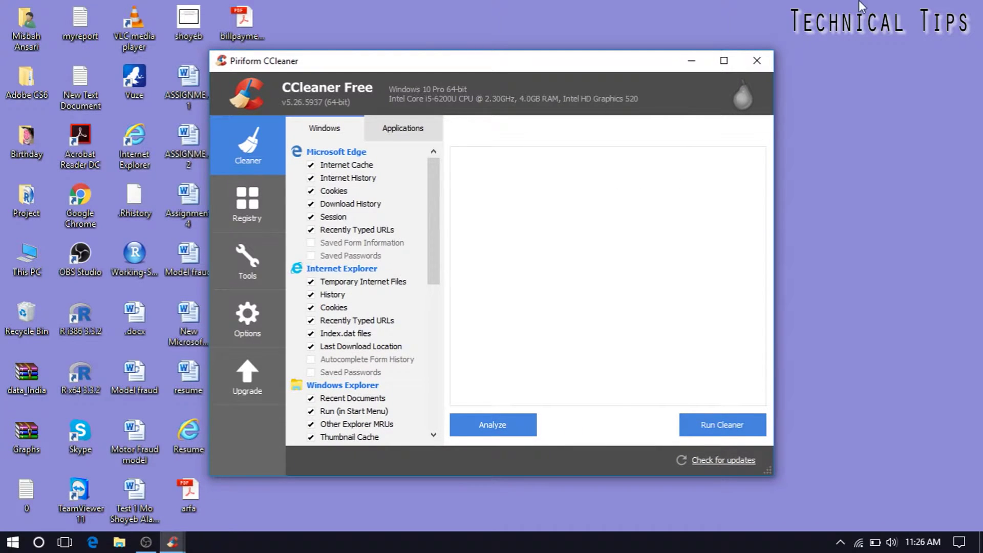
pyautogui.press('Return')
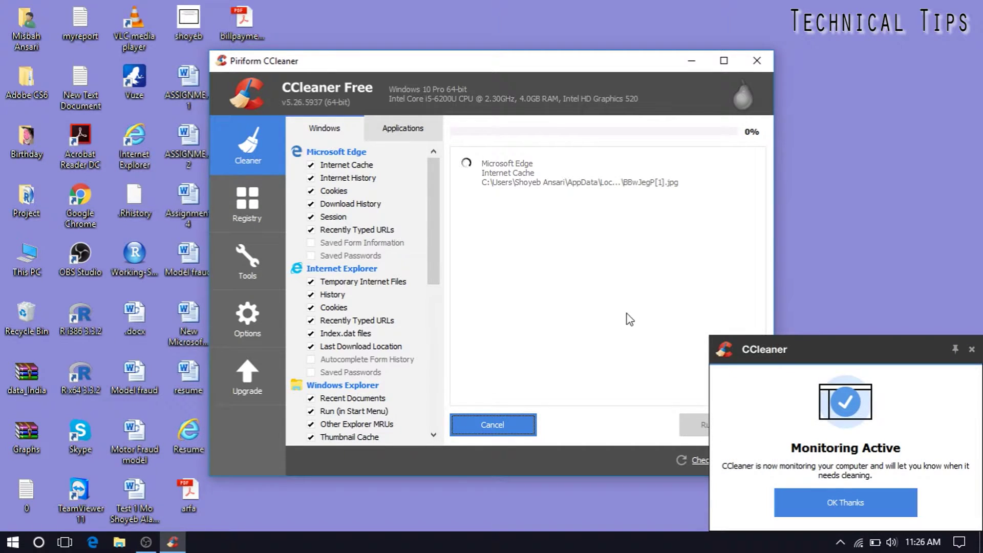
pyautogui.click(827, 504)
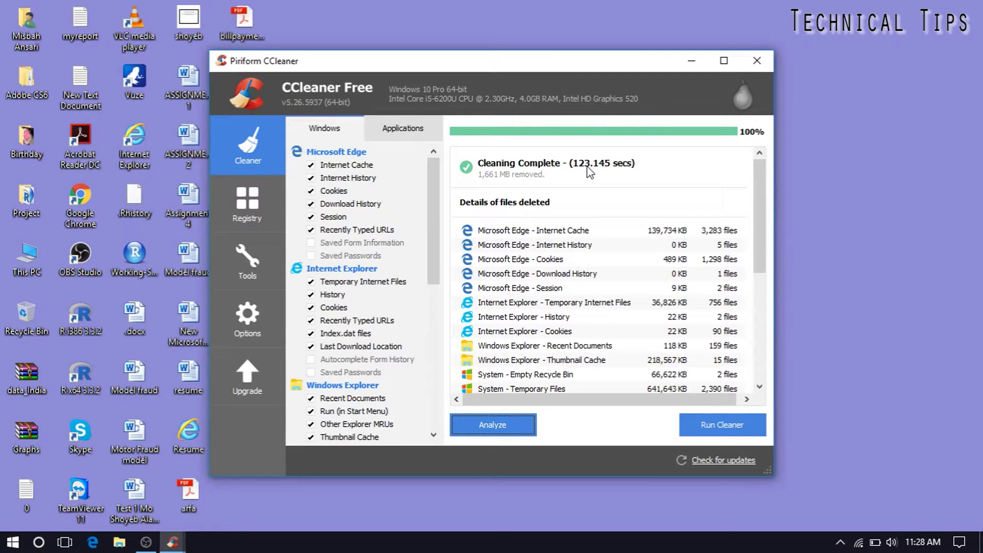
# Run a second cleaning pass removing another 7.51 MB, then close CCleaner.
pyautogui.click(723, 432)
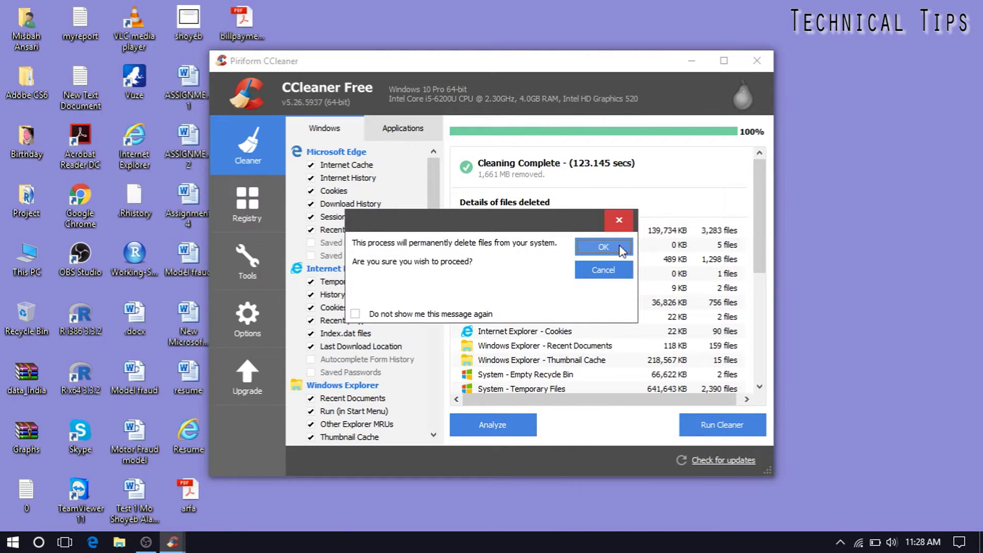
pyautogui.click(589, 246)
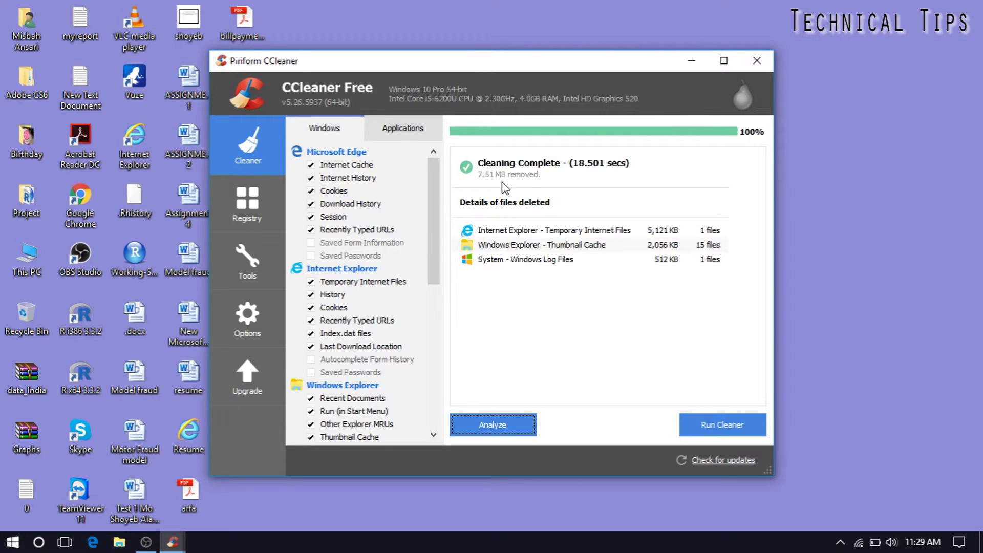
pyautogui.click(769, 62)
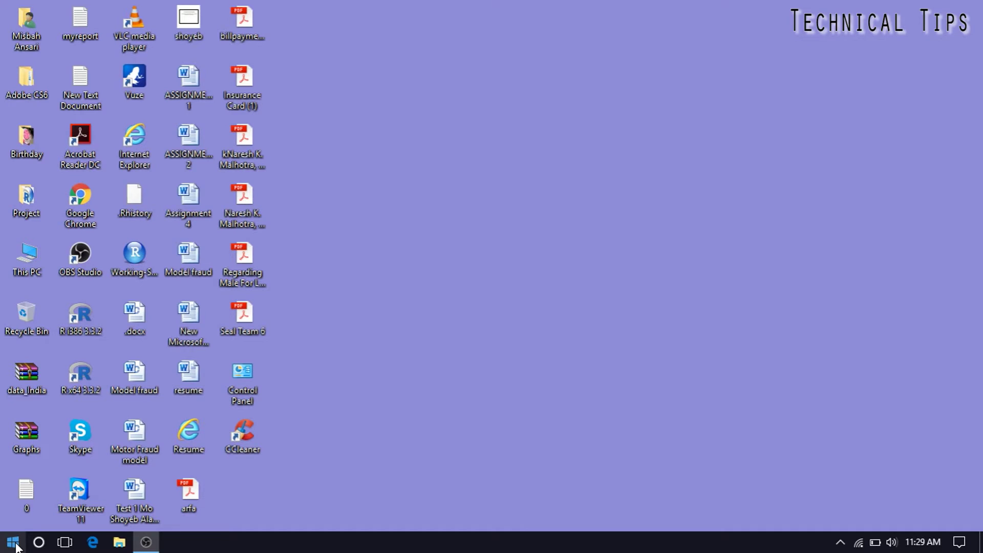
# Open C:\Windows\Temp via Run 'temp', grant access, check it holds only DPTF, then close it.
pyautogui.press('super+r')
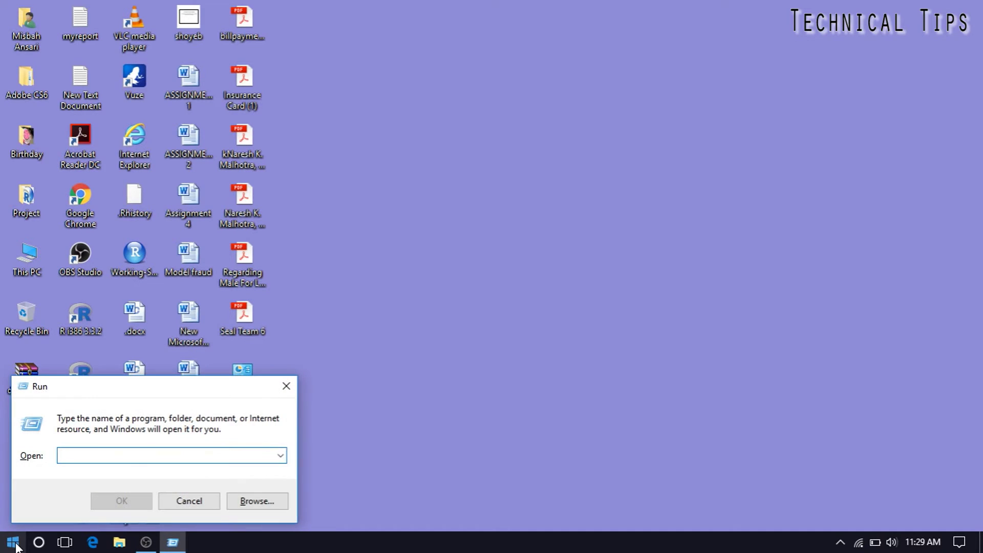
pyautogui.press('Escape')
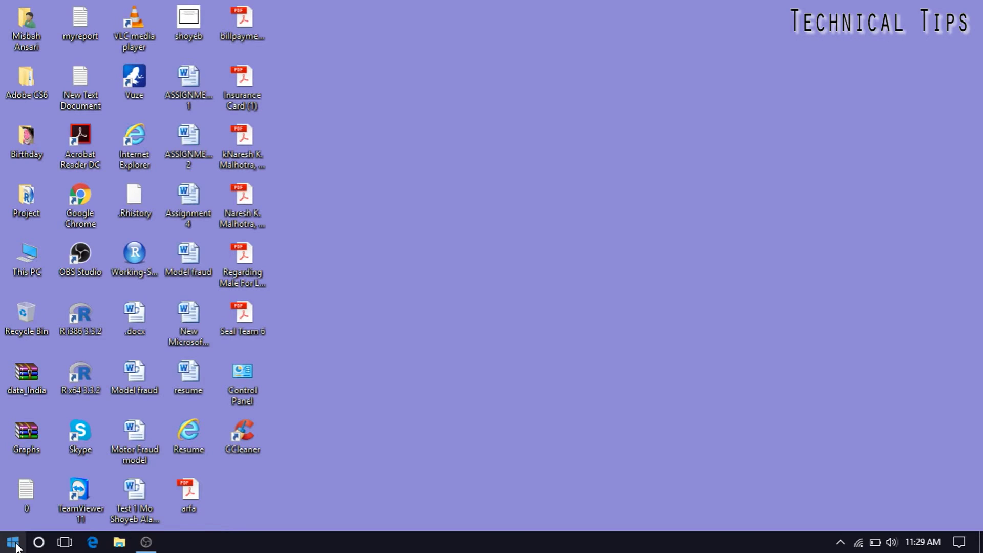
pyautogui.rightClick(15, 547)
pyautogui.click(44, 476)
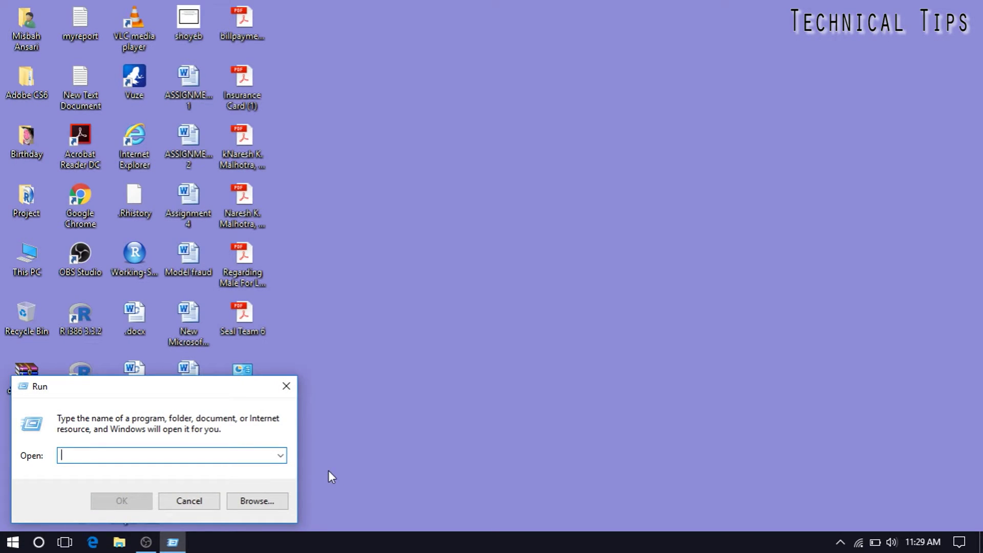
pyautogui.write('te')
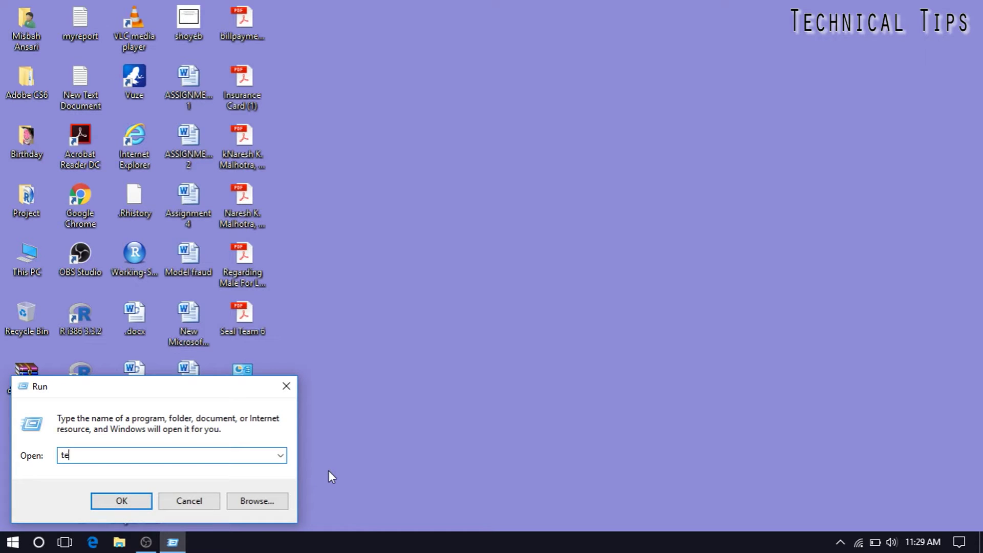
pyautogui.write('mp')
pyautogui.press('Return')
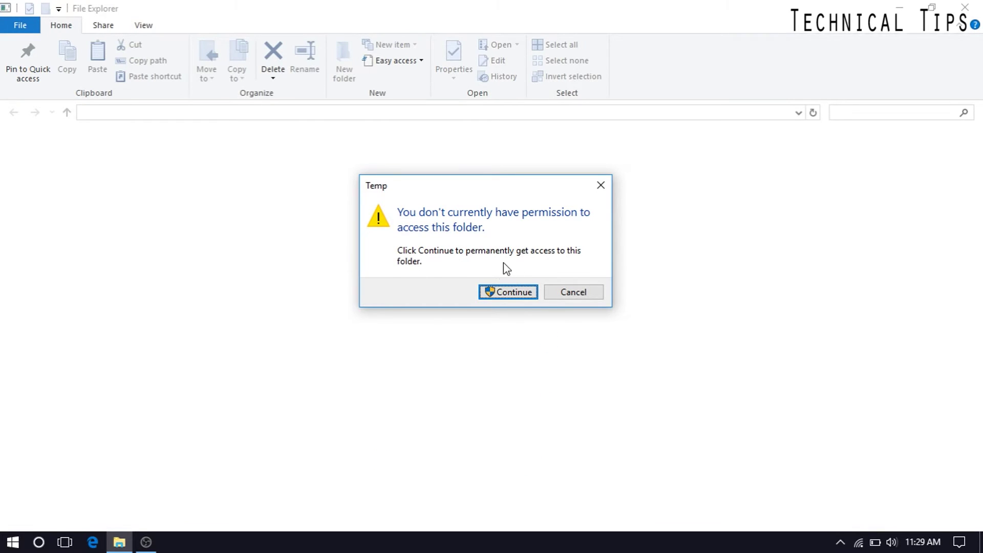
pyautogui.click(509, 293)
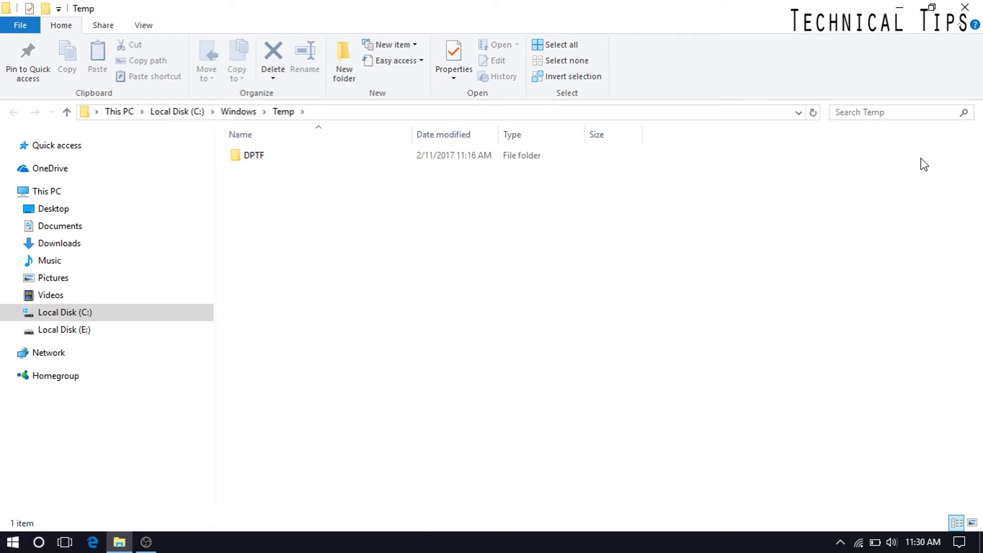
pyautogui.click(965, 6)
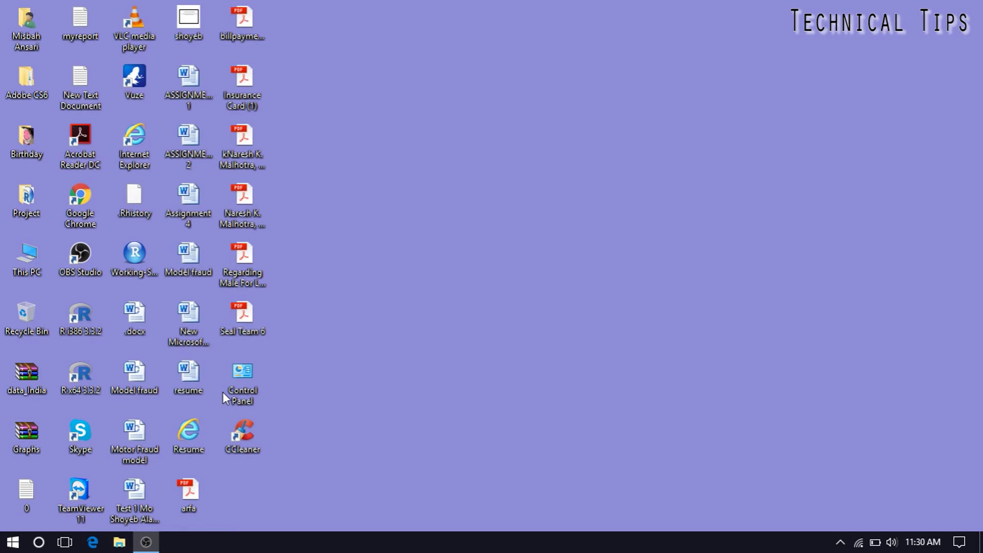
# Open %temp% via Run, check it holds only nsgF314.tmp and RtmpAVNozS, then close it.
pyautogui.press('super+r')
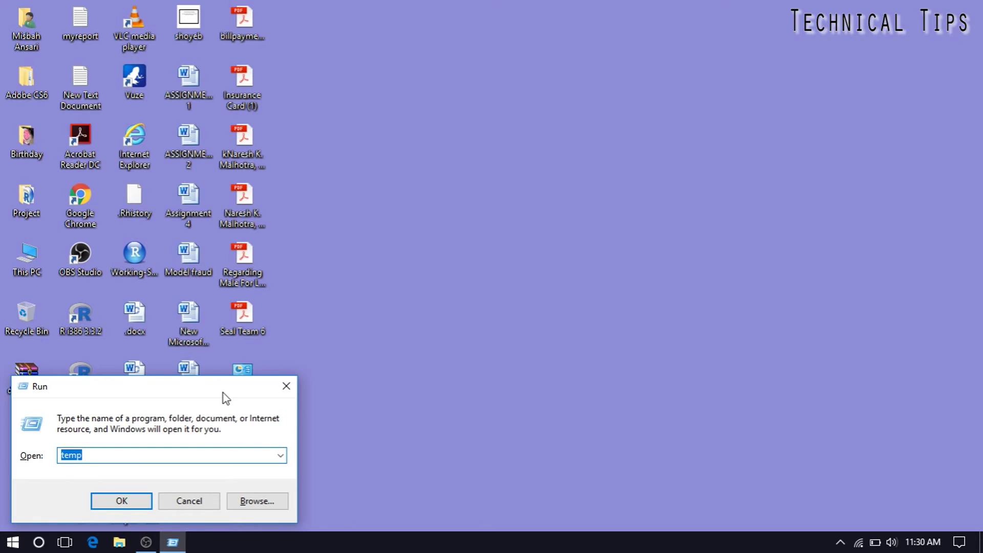
pyautogui.write('%temp%')
pyautogui.press('Return')
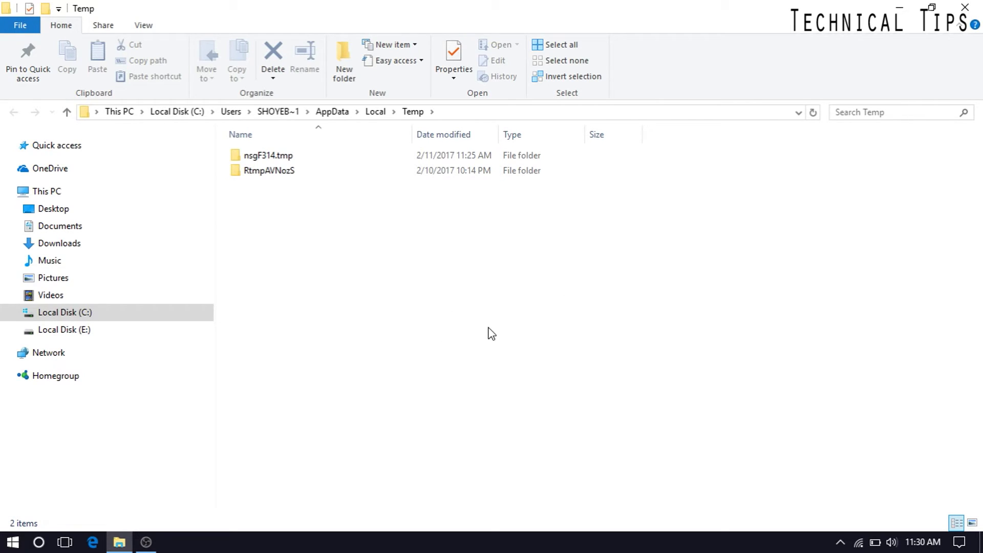
pyautogui.click(971, 7)
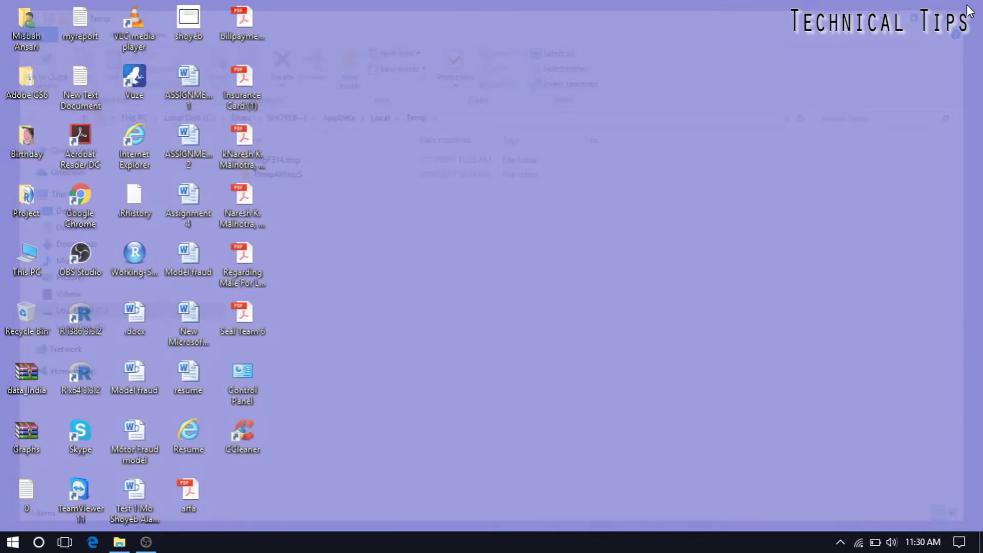